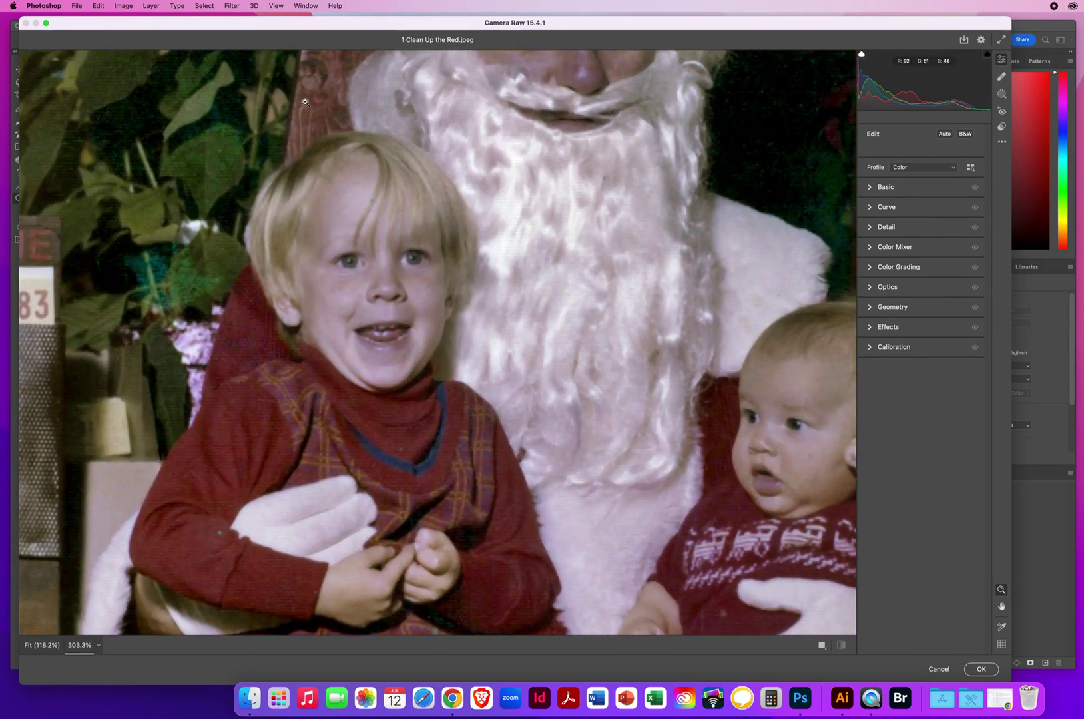
Step: Nudge the Camera Raw window slightly to reposition it over the Santa photo
left_click_drag(288, 26, 298, 23)
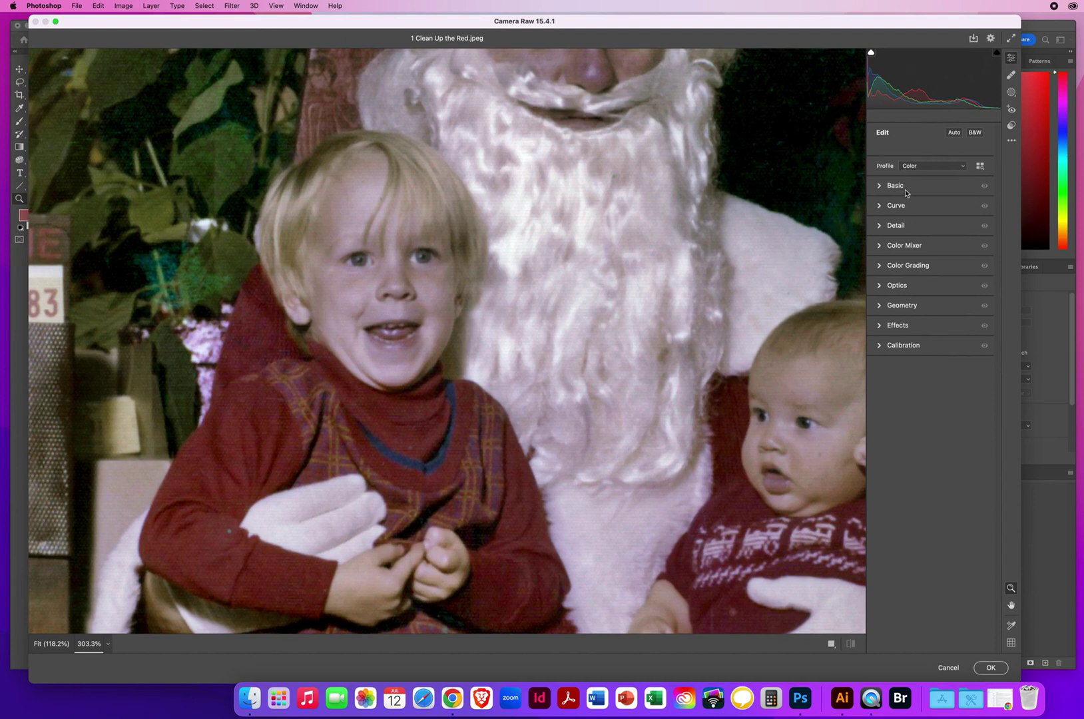
Step: In Camera Raw Detail, set Noise Reduction to 28 and Color Noise Reduction to 45, then apply
left_click(896, 226)
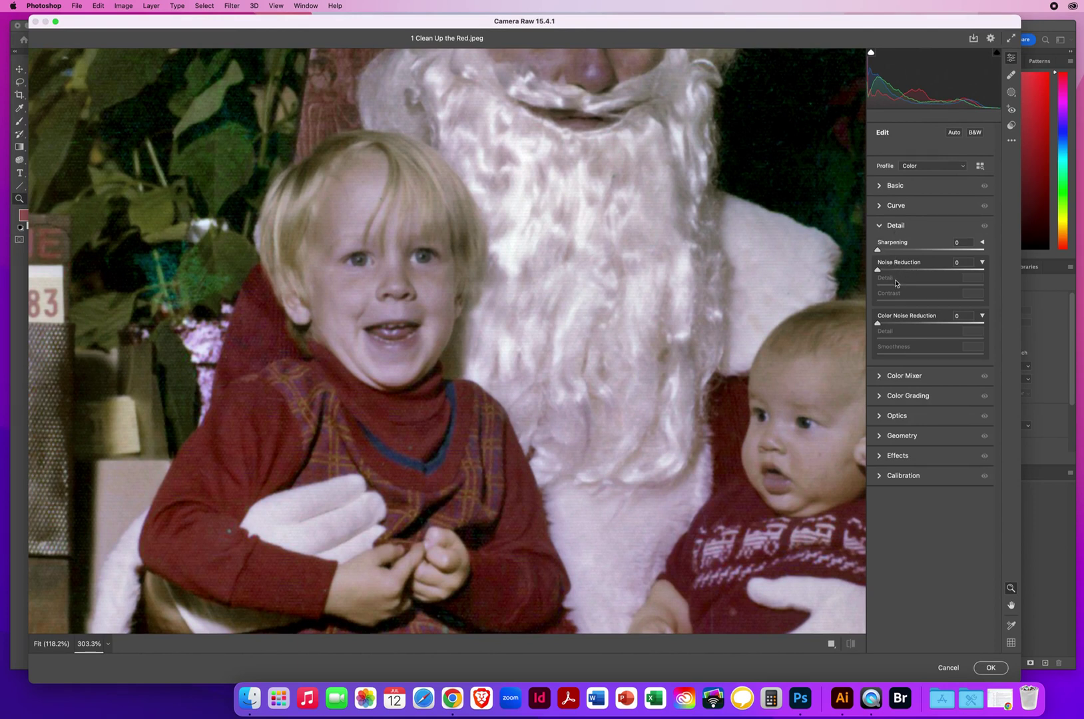
left_click_drag(878, 270, 885, 271)
left_click_drag(909, 273, 907, 273)
left_click_drag(878, 324, 884, 324)
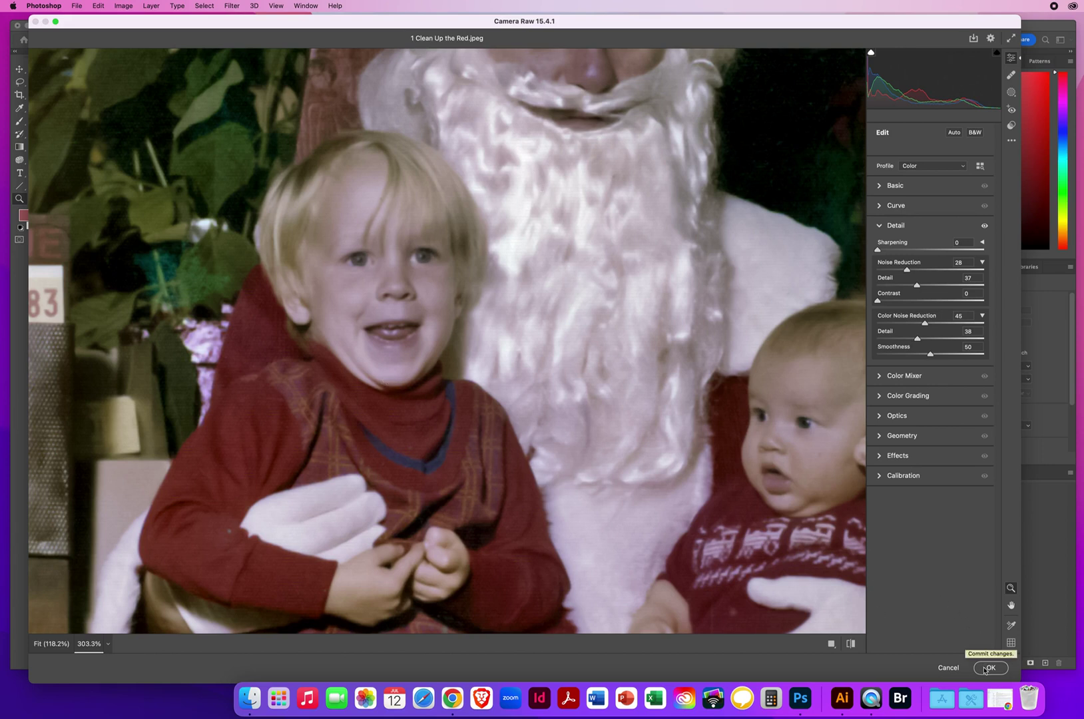
left_click(988, 668)
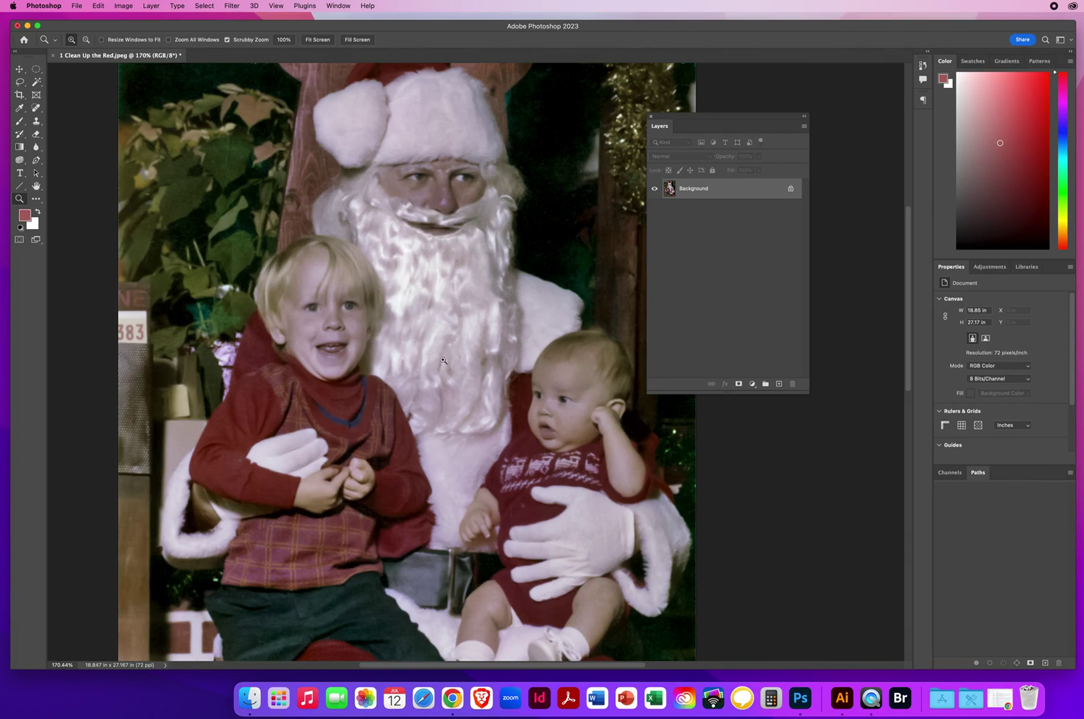
mouse_move(321, 310)
left_mouse_down()
mouse_move(365, 317)
mouse_move(310, 315)
left_mouse_up()
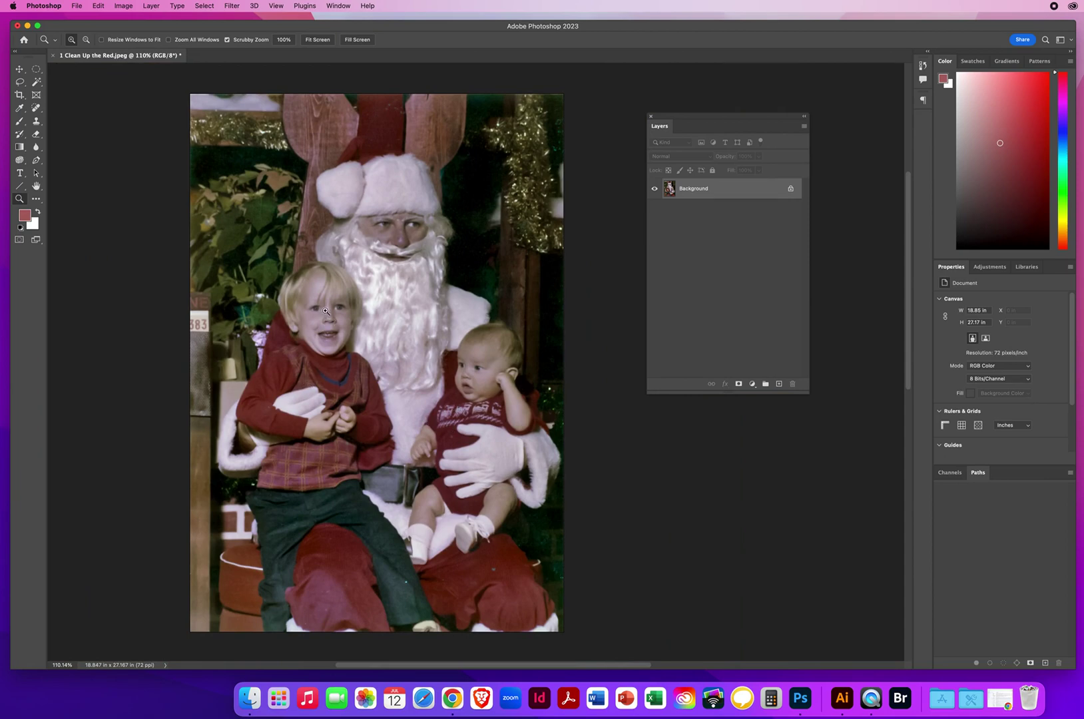
left_click_drag(326, 312, 279, 116)
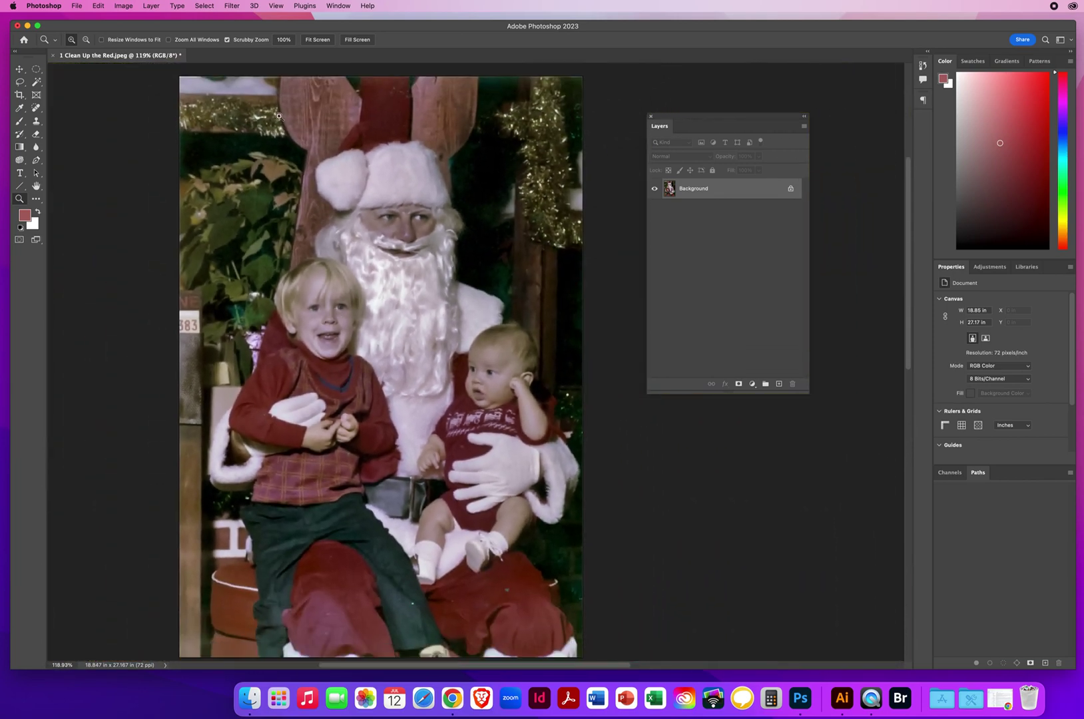
Step: Apply Unsharp Mask at 80% amount, 1.5-pixel radius and threshold 0
left_click(231, 6)
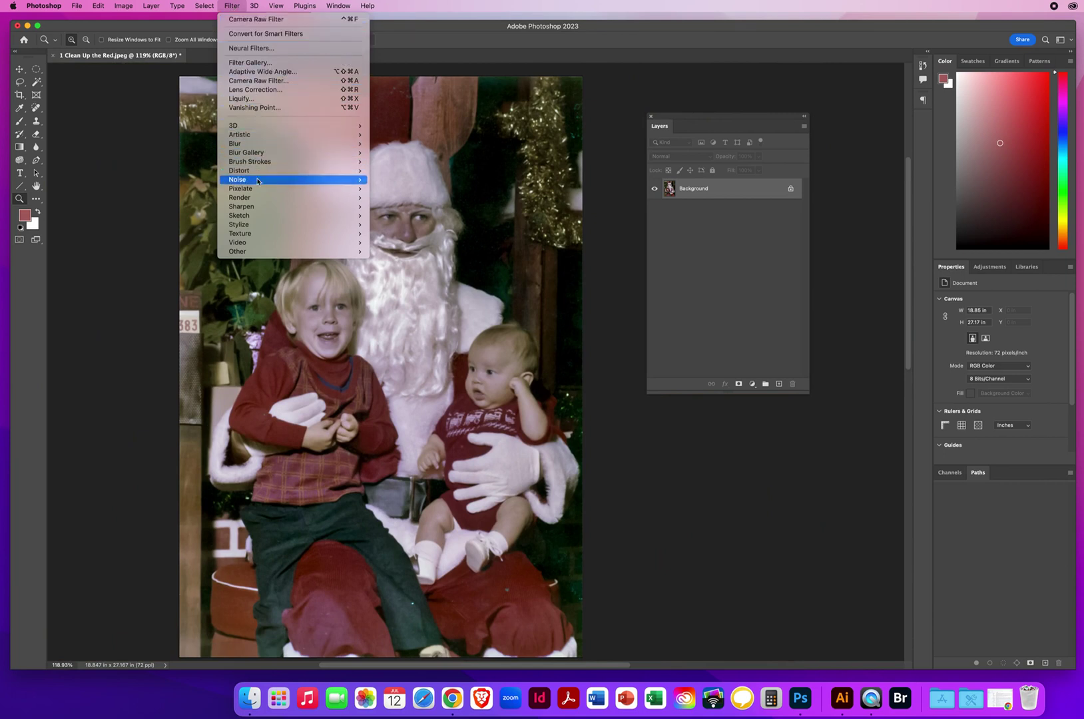
mouse_move(241, 207)
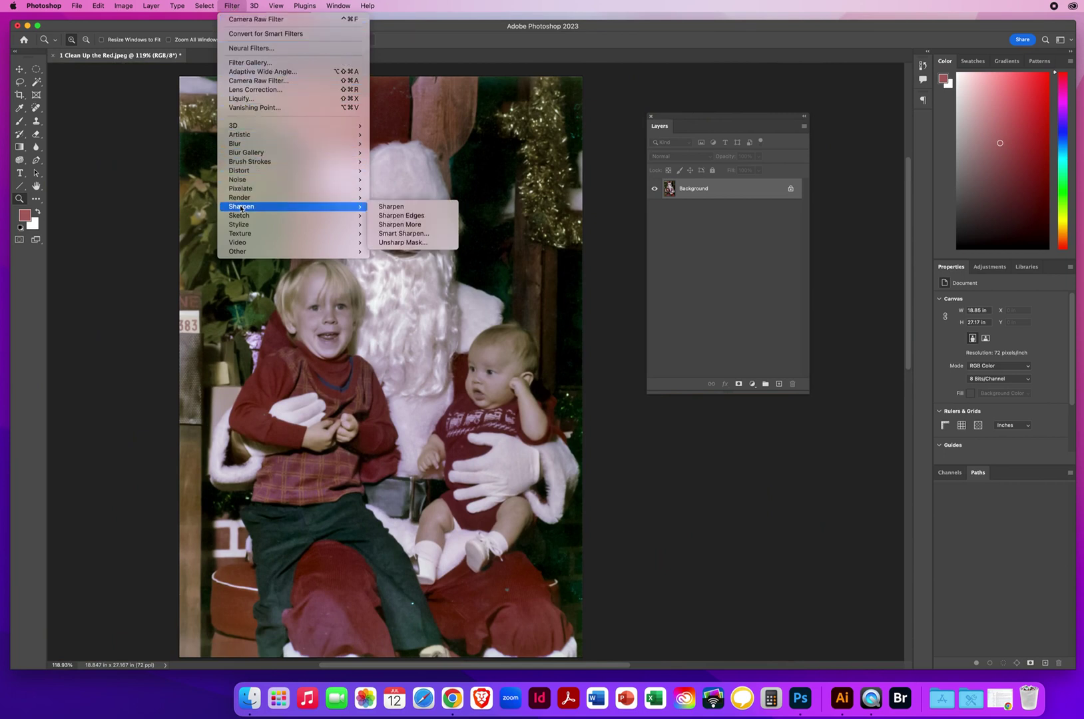
left_click(393, 243)
left_click_drag(716, 241, 516, 140)
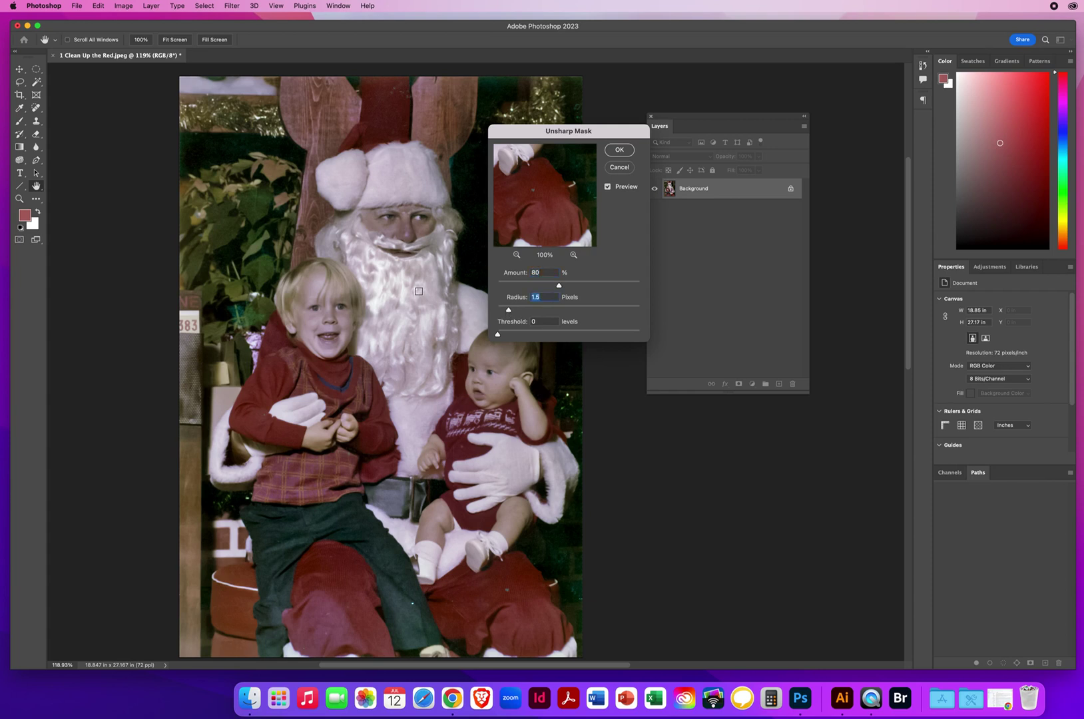
left_click(613, 152)
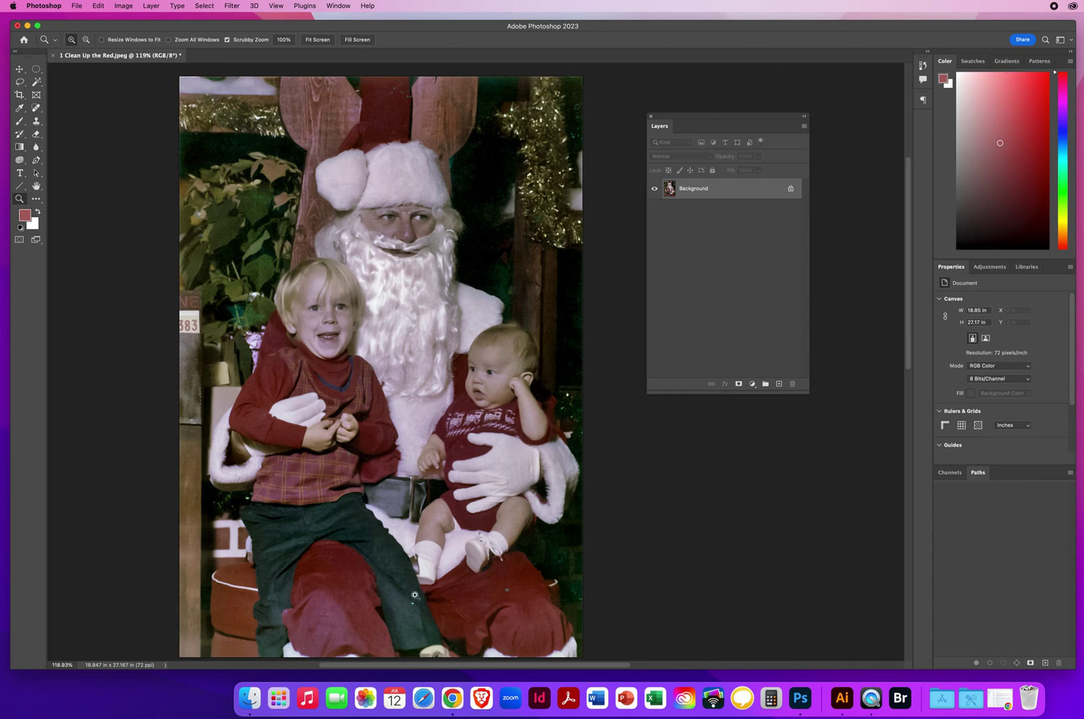
Step: Zoom in on the boy's leg and set the Spot Healing Brush to 19 px
left_click_drag(415, 595, 380, 272)
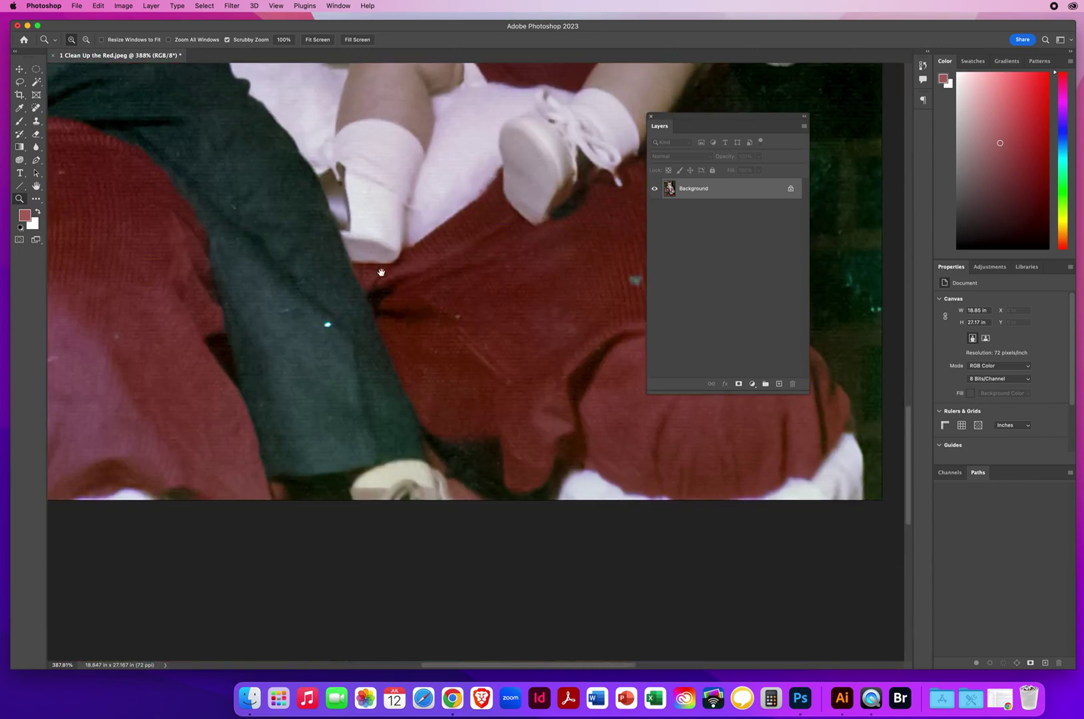
left_click(36, 108)
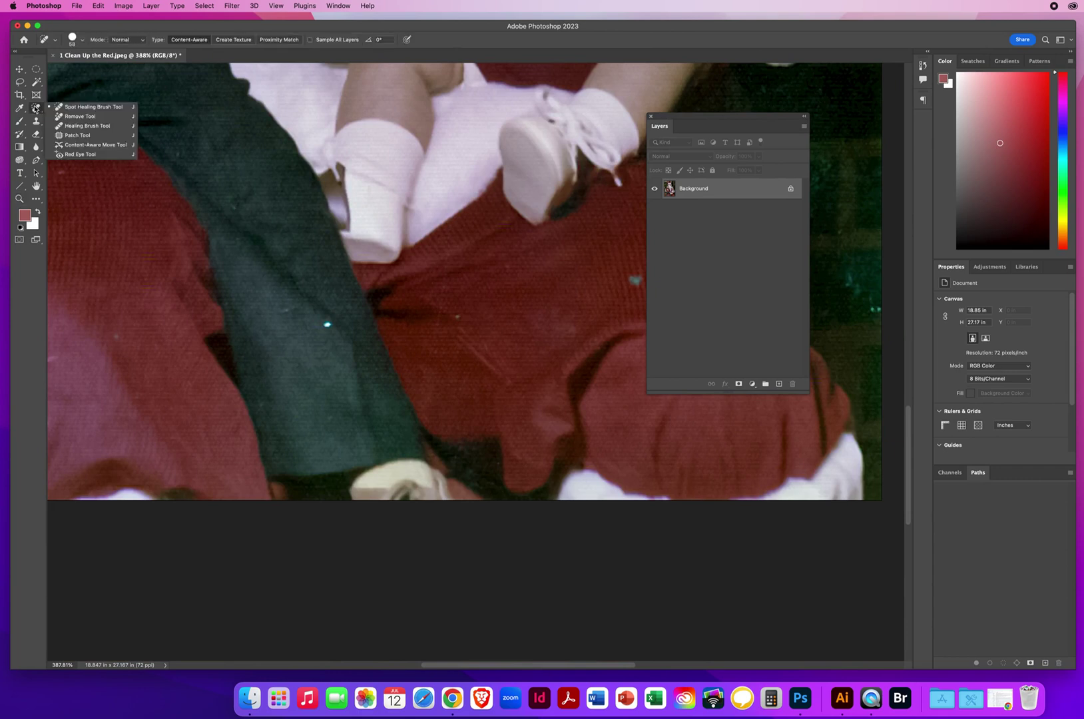
left_click(80, 108)
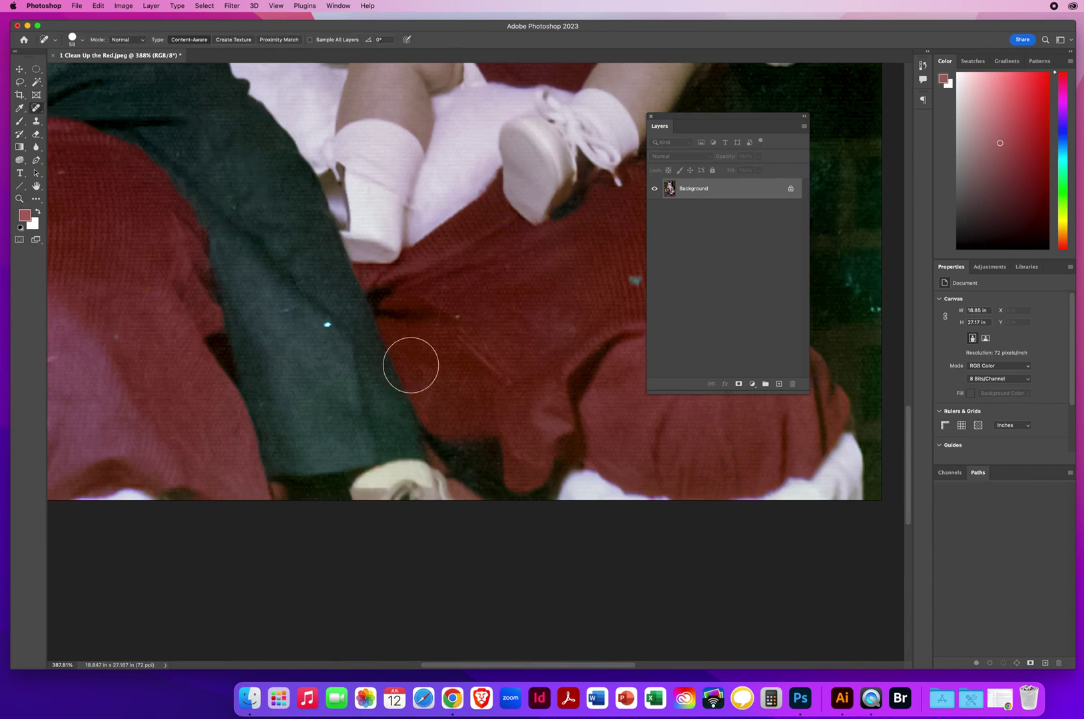
left_click_drag(446, 171, 408, 174)
Step: Heal the light specks on the green pants and the cyan and light specks on the red fabric
left_click(289, 311)
left_click(460, 315)
left_click(635, 281)
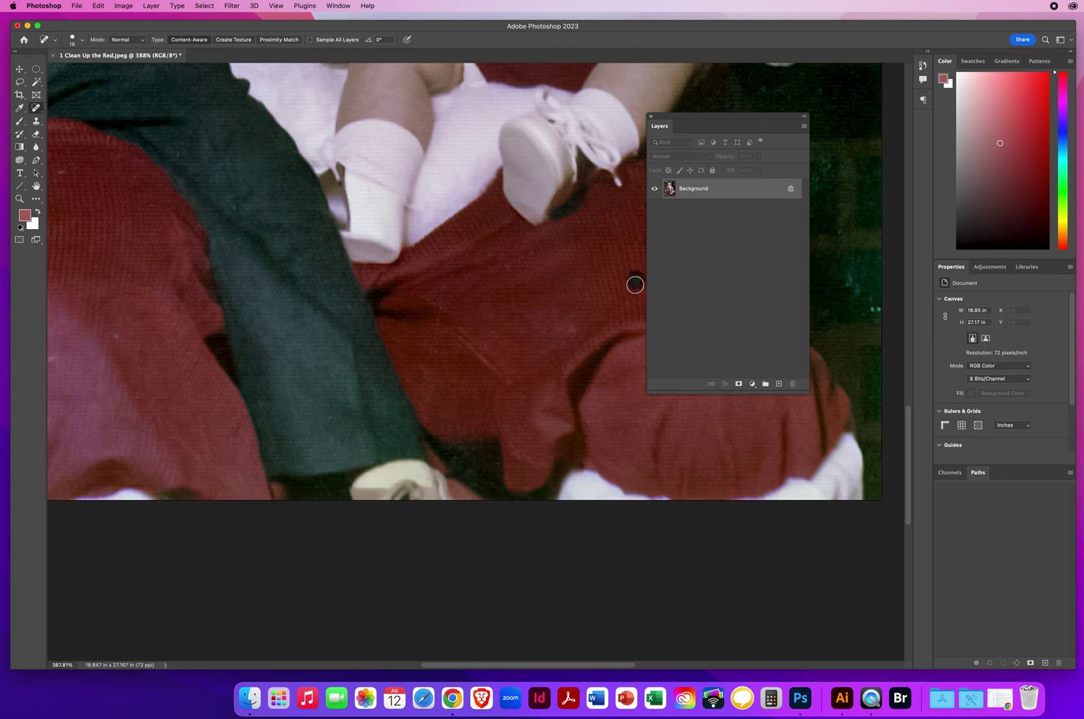
left_click(232, 301)
left_click(235, 206)
Step: Heal the specks on the lower red and pink fabric
left_click_drag(311, 408, 585, 368)
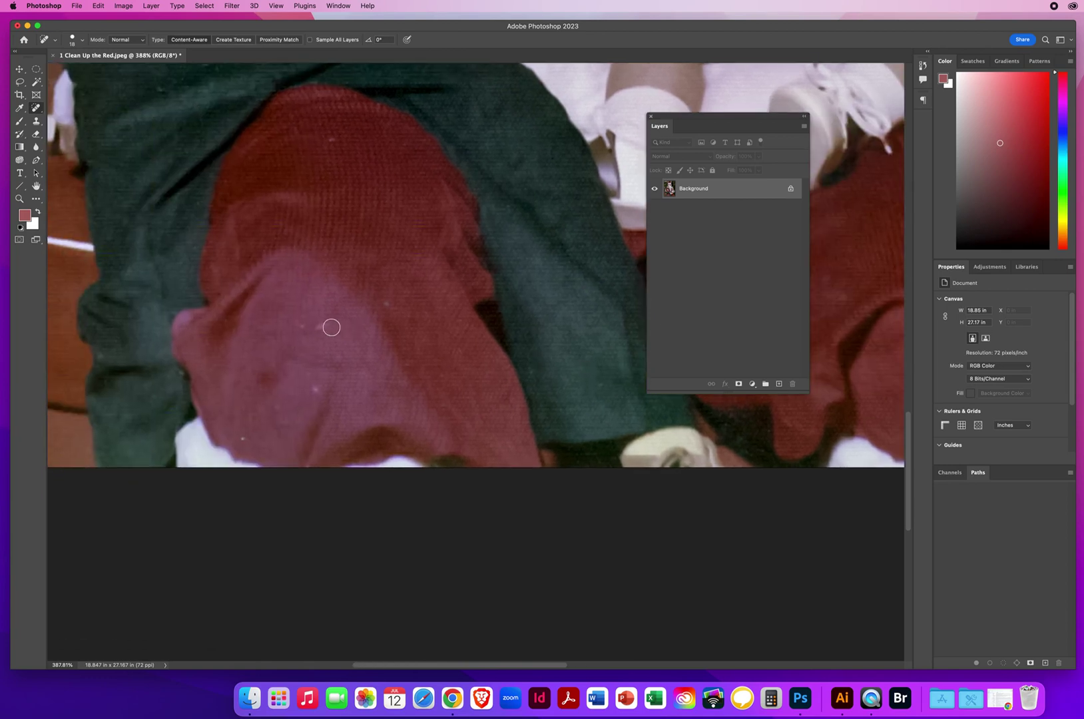
left_click(321, 326)
left_click(315, 388)
left_click(243, 438)
left_click(388, 303)
left_click(330, 139)
Step: Heal specks on the red fabric, the red sleeve and the sweater
left_click_drag(386, 148, 471, 525)
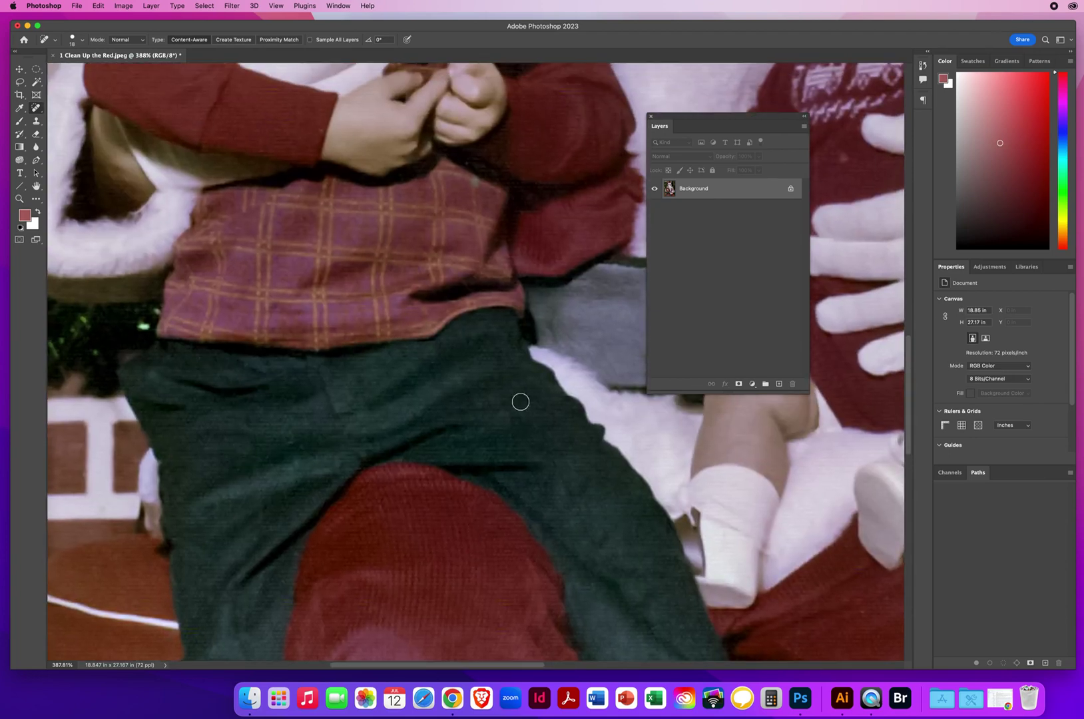
left_click_drag(446, 229, 391, 430)
left_click(399, 398)
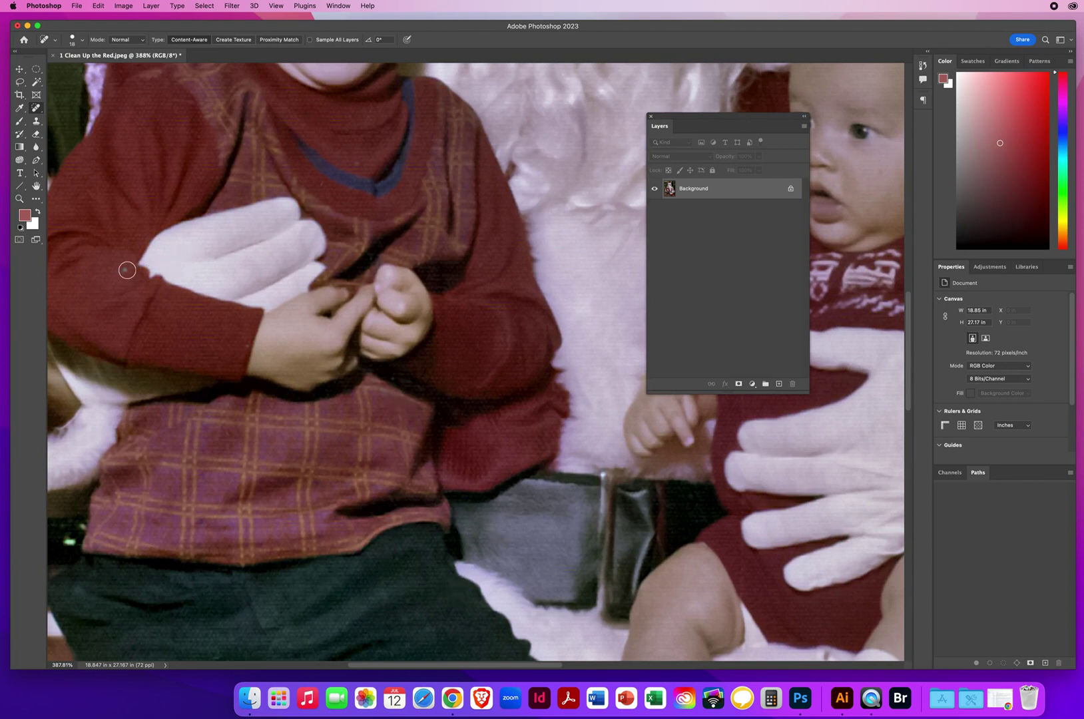
left_click(125, 269)
left_click_drag(384, 255, 403, 395)
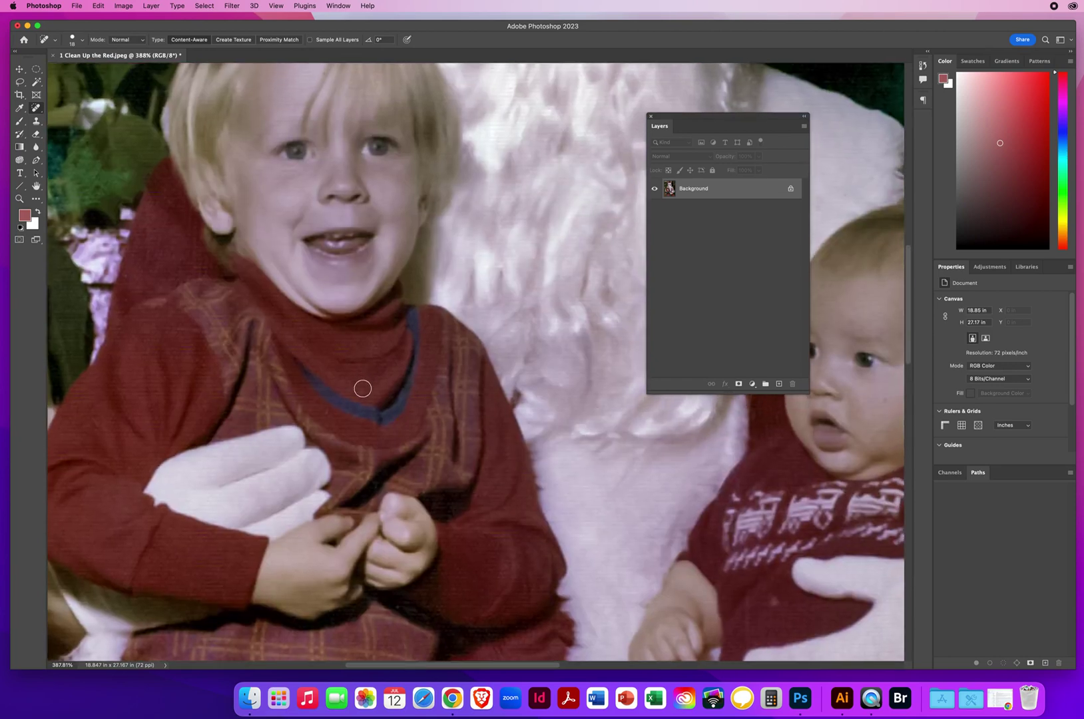
left_click(362, 389)
Step: Inspect Santa's face, beard and hat, then heal the streak down the baby's shirt fold
left_click_drag(450, 274, 423, 435)
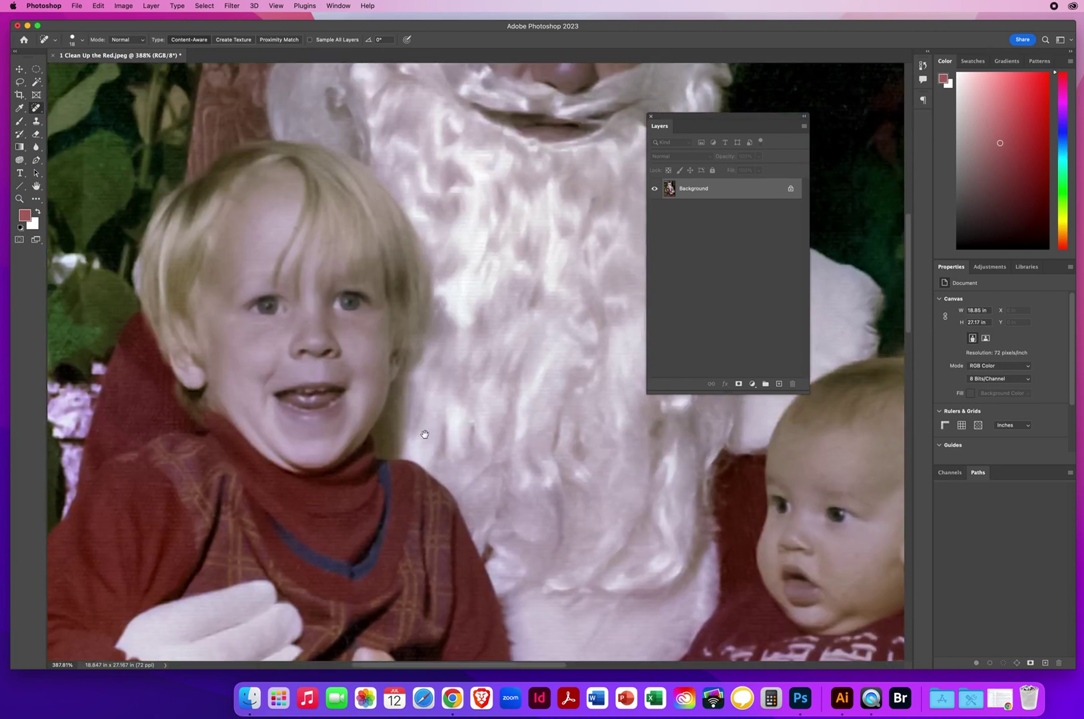
left_click_drag(506, 217, 363, 597)
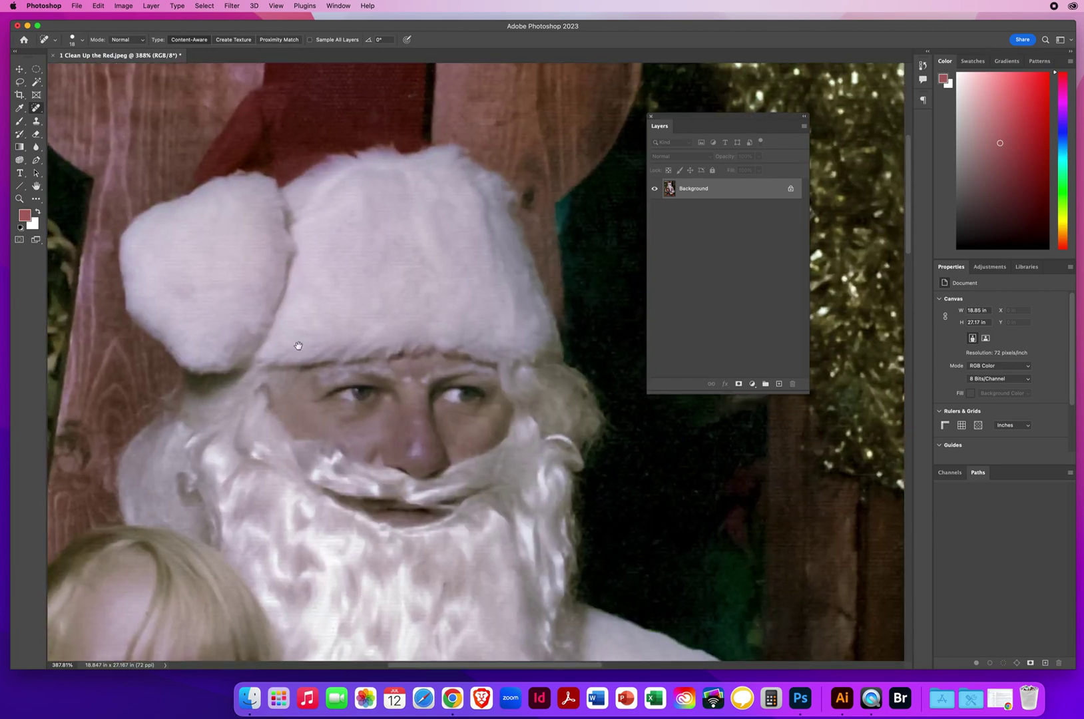
left_click_drag(295, 341, 161, 316)
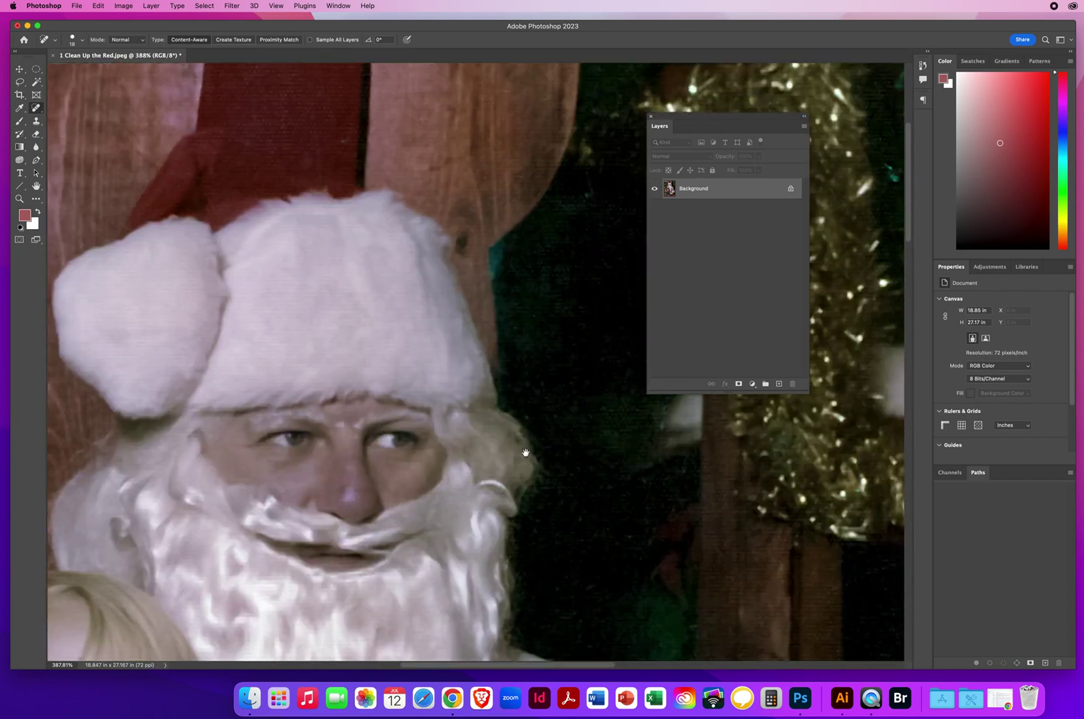
left_click_drag(547, 476, 229, 333)
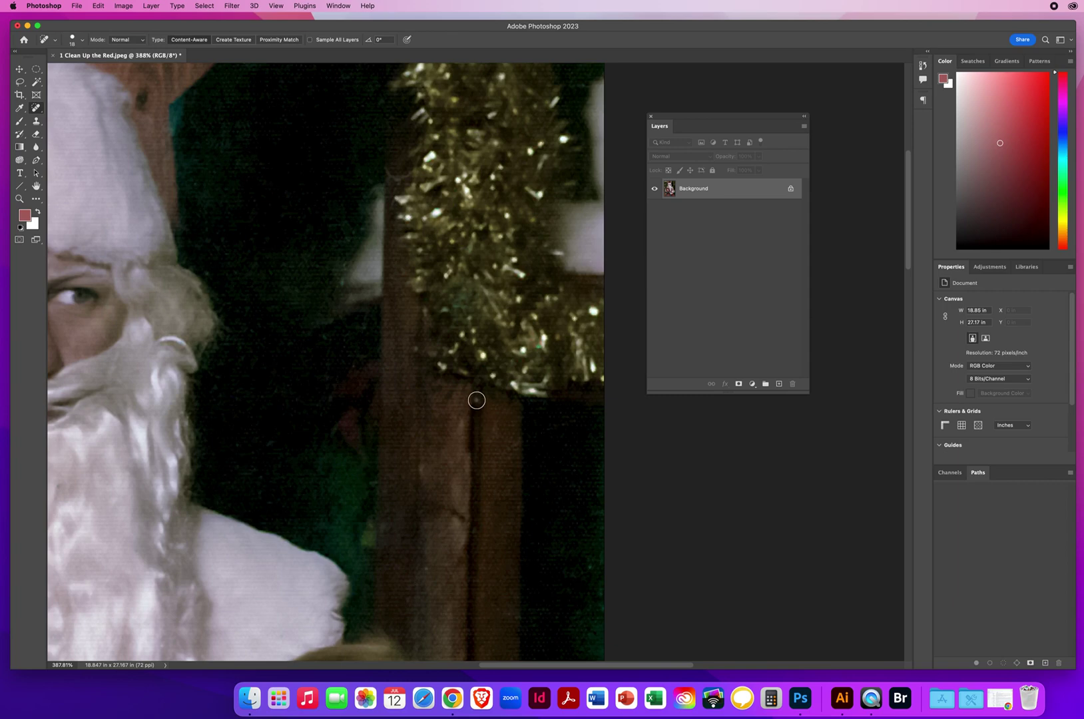
scroll(462, 290, "down", 10)
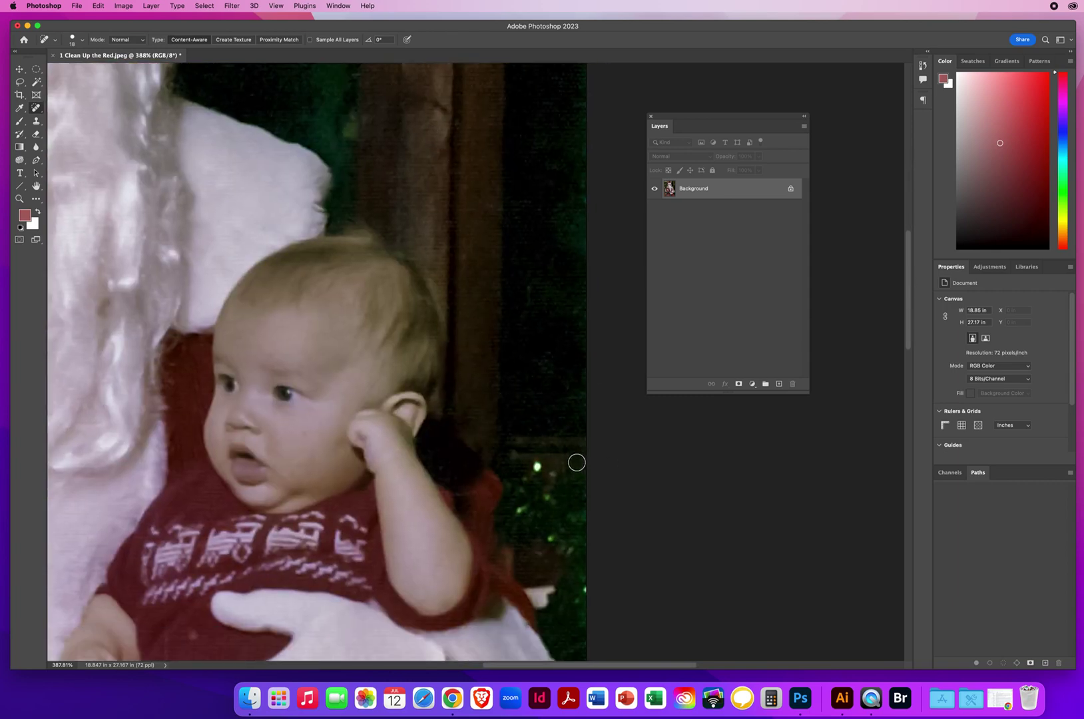
left_click_drag(357, 505, 539, 201)
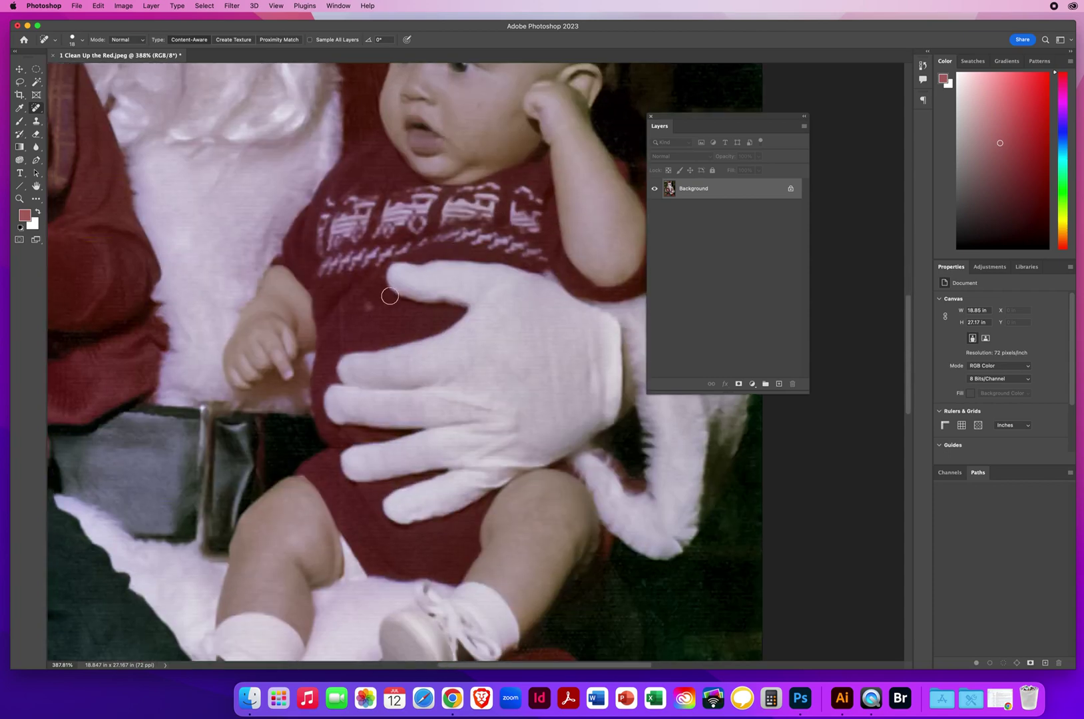
left_click_drag(340, 310, 340, 348)
Step: Heal a speck and a dark streak on the red fabric, then zoom out to the whole photo
mouse_move(460, 431)
left_mouse_down()
mouse_move(380, 259)
mouse_move(346, 150)
mouse_move(394, 370)
mouse_move(321, 283)
left_mouse_up()
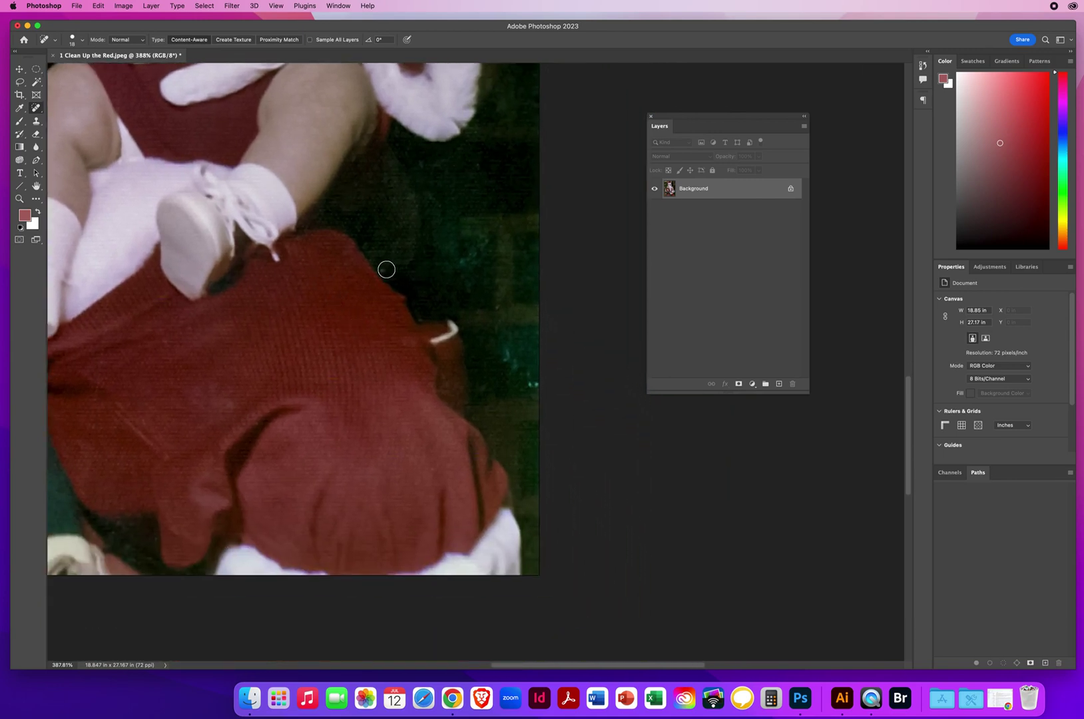
left_click(190, 333)
left_click_drag(103, 344, 96, 416)
left_click(20, 198)
left_click_drag(351, 291, 578, 392)
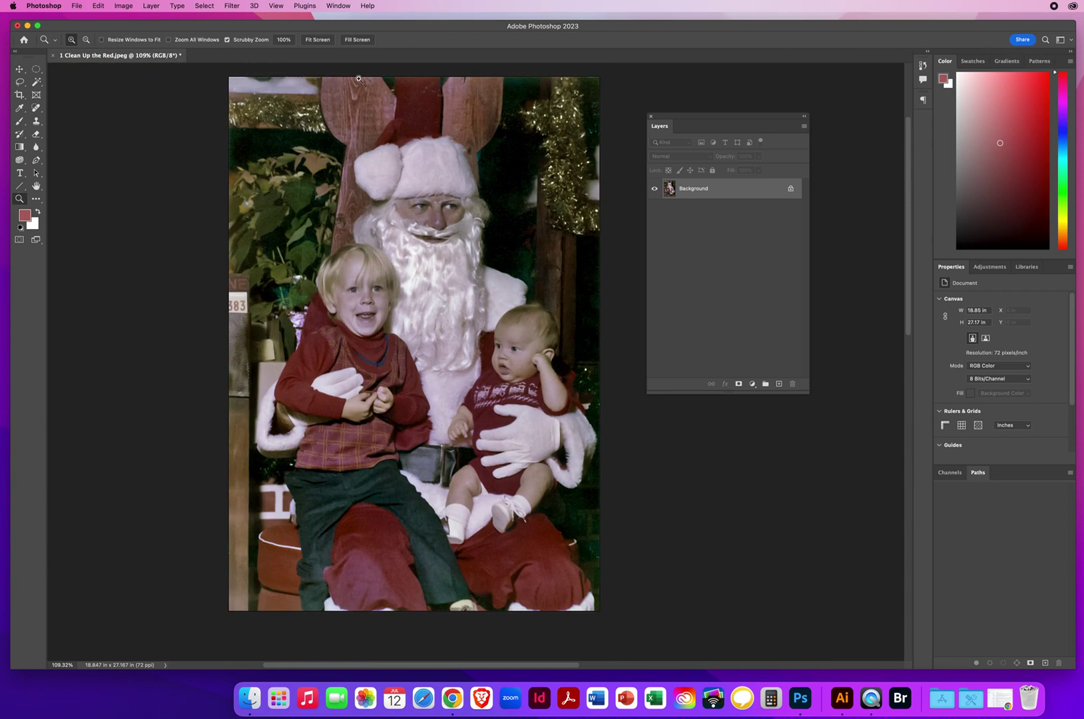
Step: Crop a sliver off all four edges to 18.35 × 26.5 inches and commit the crop
left_click(20, 96)
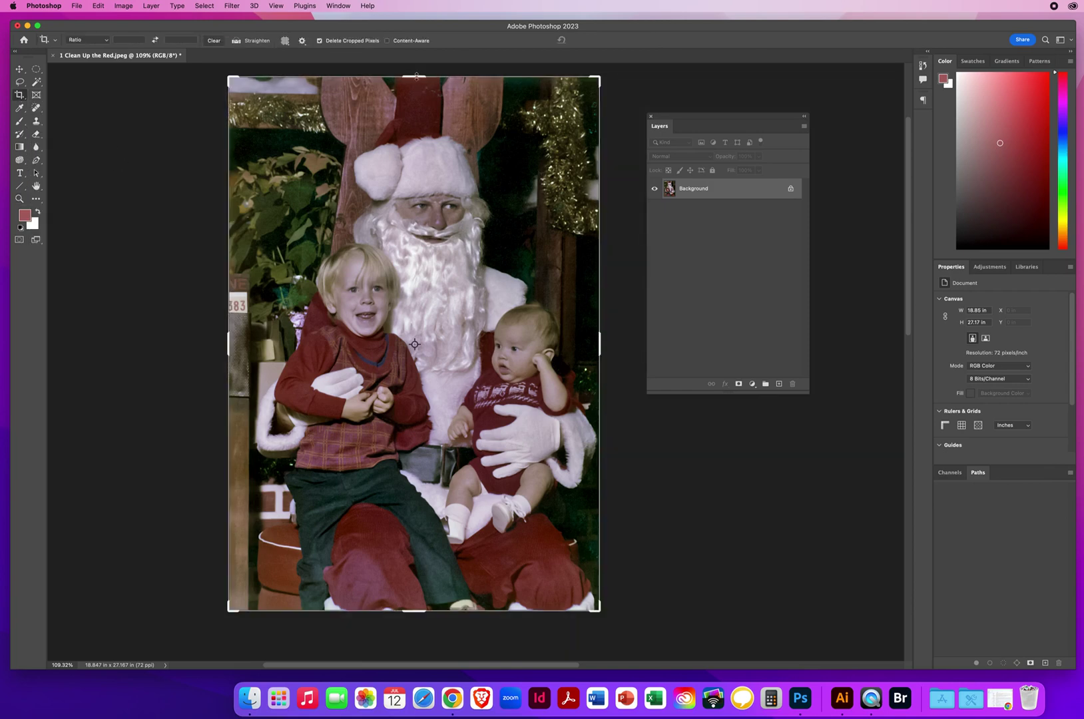
left_click_drag(415, 76, 414, 81)
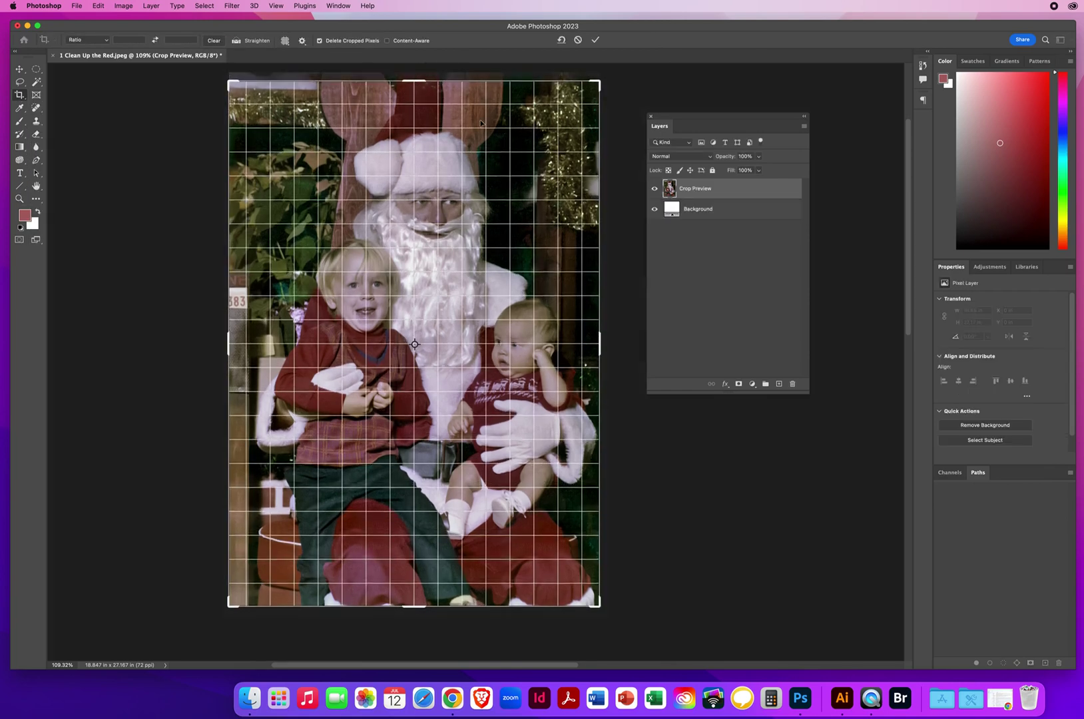
left_click_drag(601, 345, 596, 345)
left_click_drag(411, 608, 402, 601)
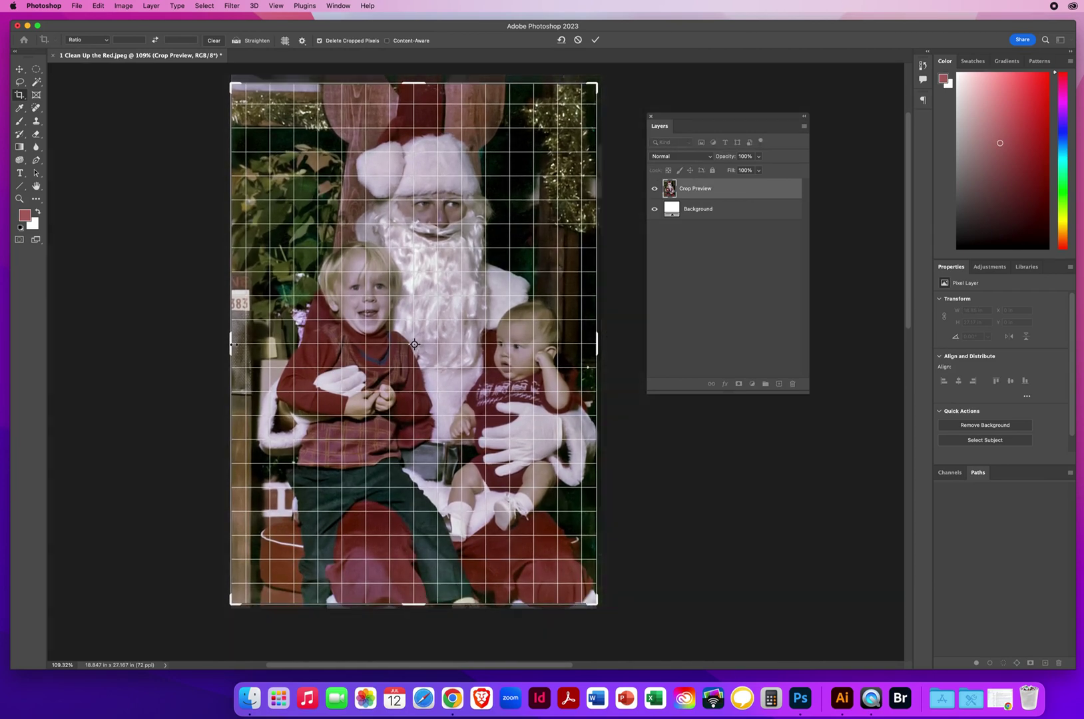
left_click_drag(232, 346, 234, 345)
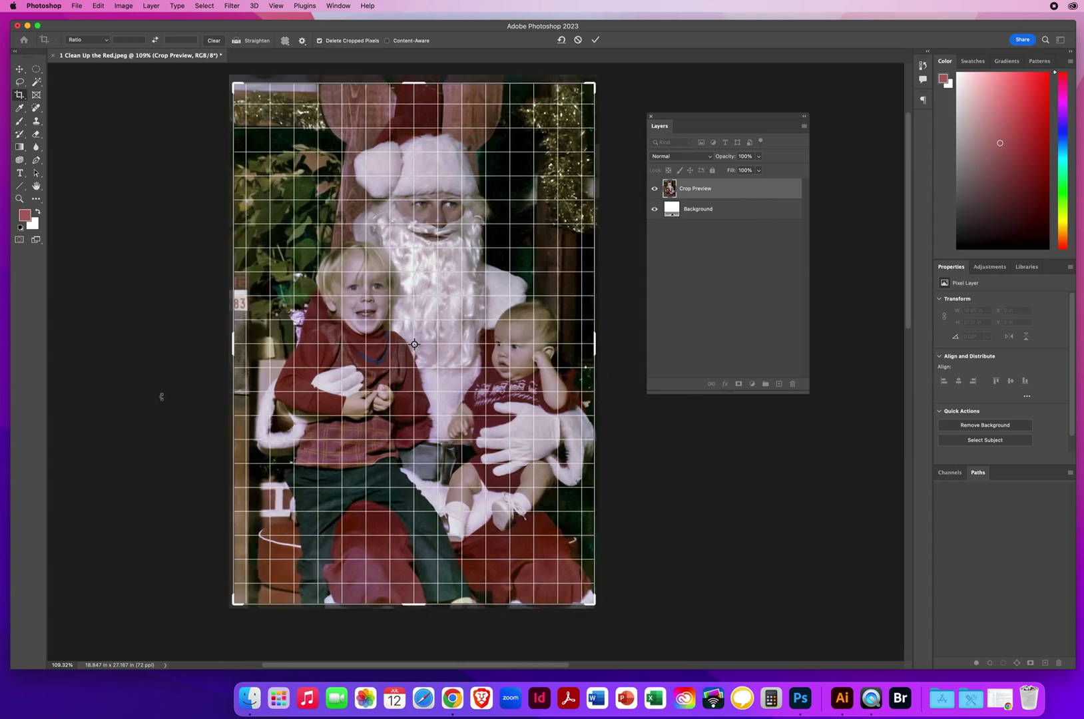
key("Return")
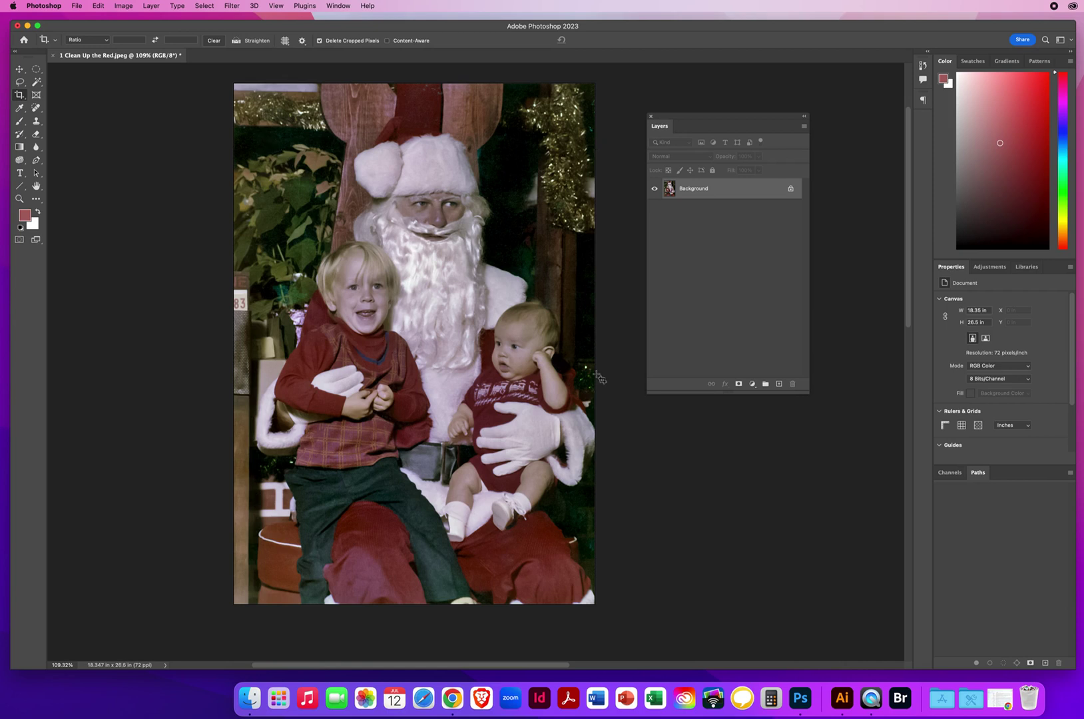
left_click(20, 69)
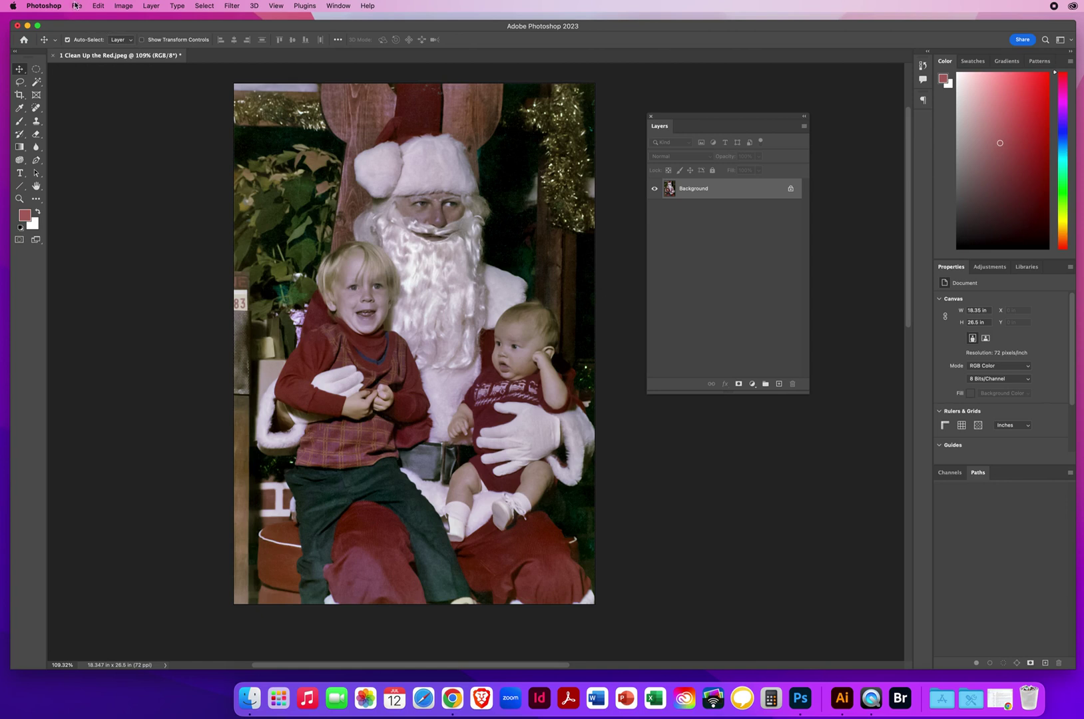
Step: Save a JPEG copy to the Desktop under a new name ending 'TooRed', at quality 8 High
left_click(76, 6)
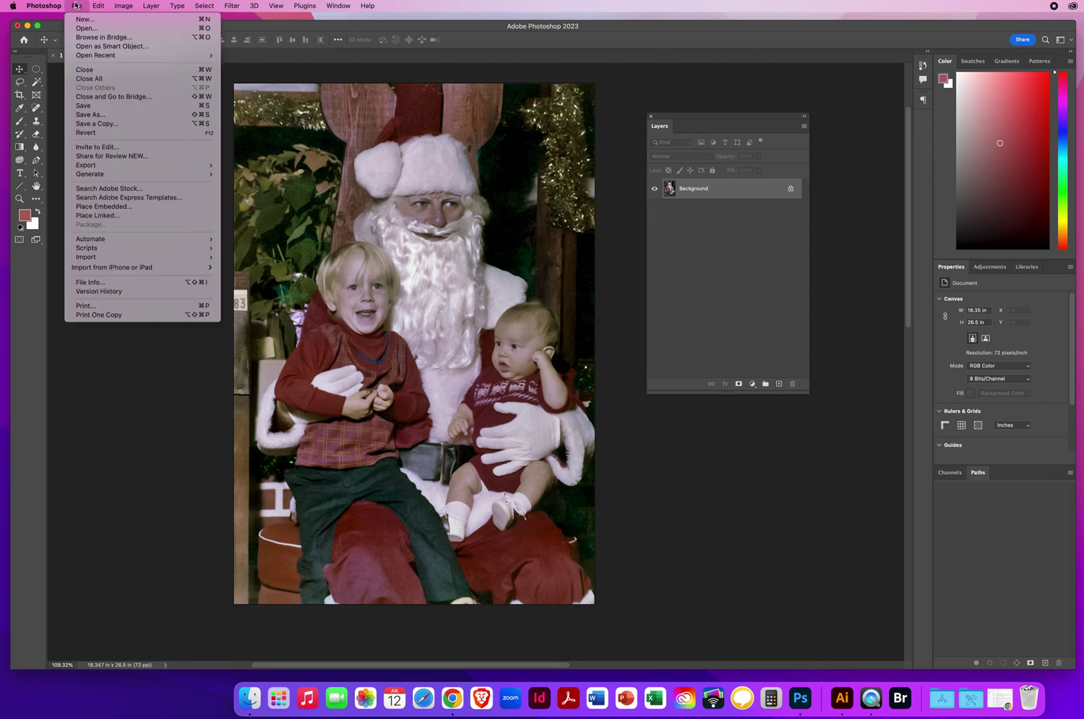
left_click(91, 125)
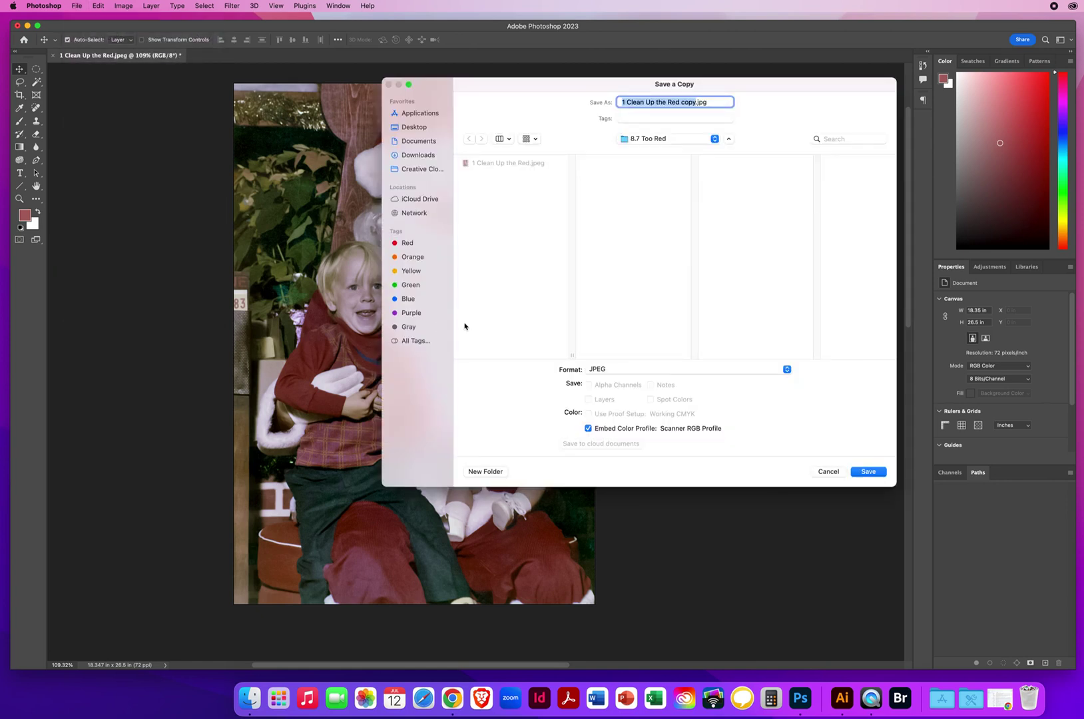
type("NielsenChris")
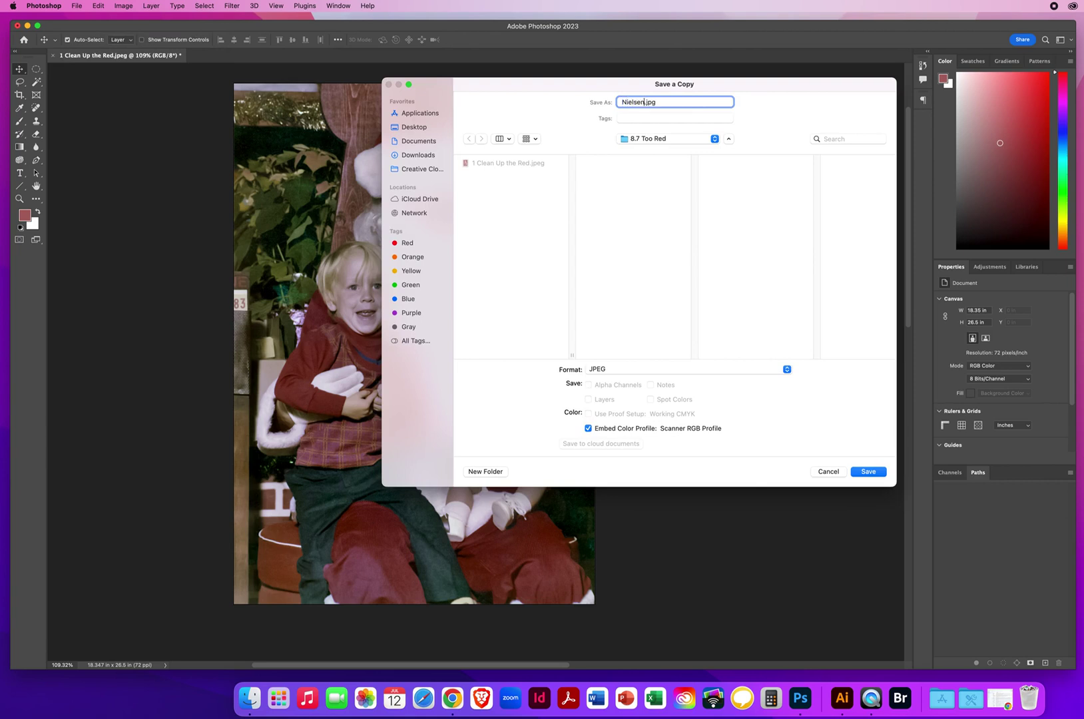
type("TooRed")
left_click(415, 129)
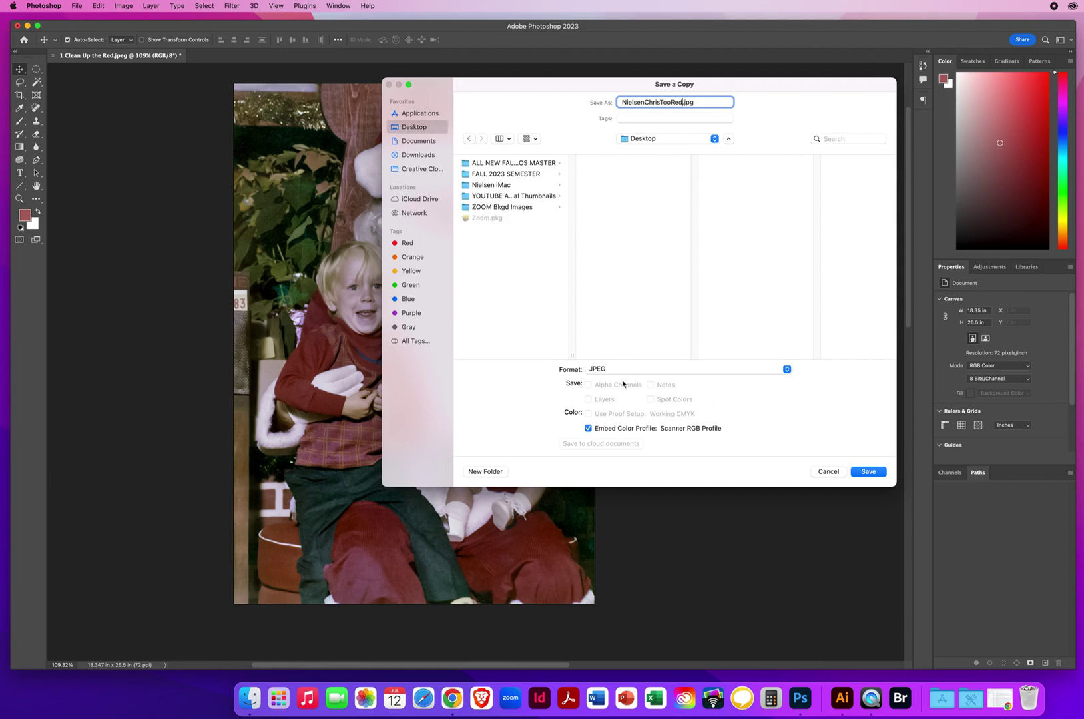
left_click(867, 471)
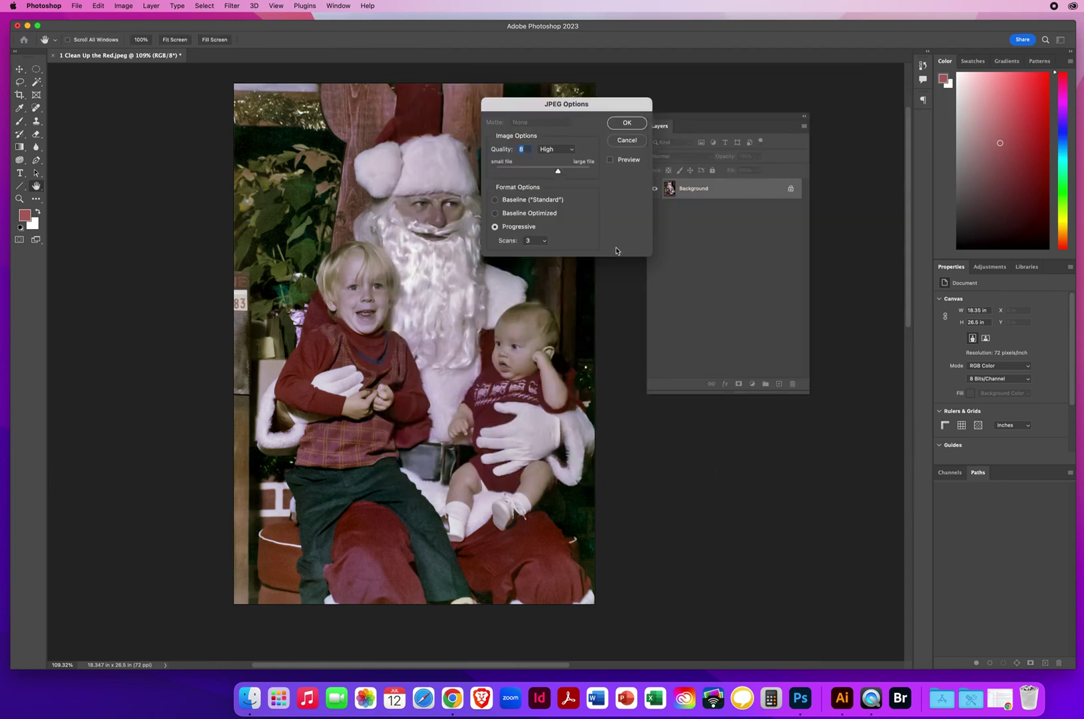
left_click(626, 122)
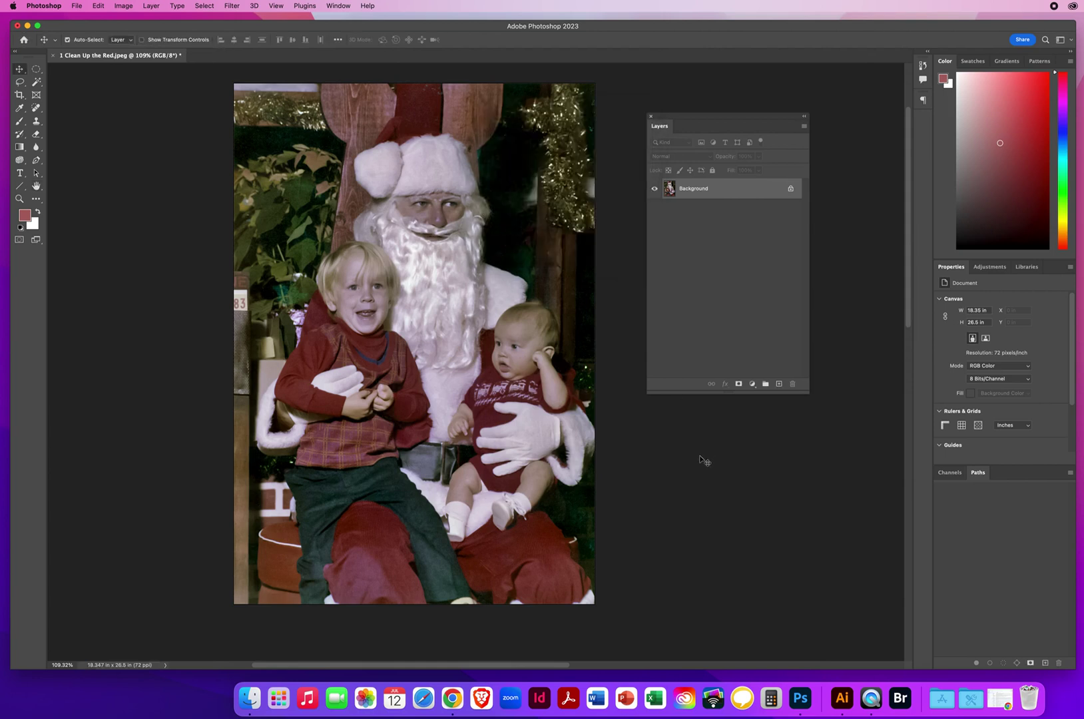